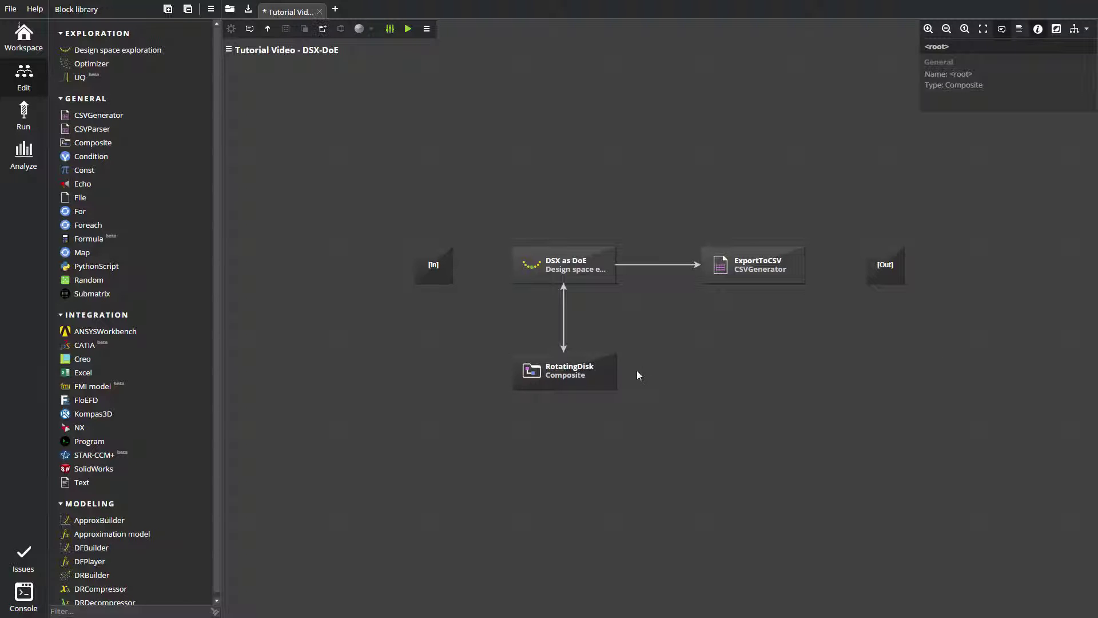
Open the DSX as DoE block configuration to view variables r1–r4, t1, t3 and responses mass, s_max, u_max
{"action": "left_click", "coordinate": [585, 262]}
{"action": "double_click", "coordinate": [585, 262]}
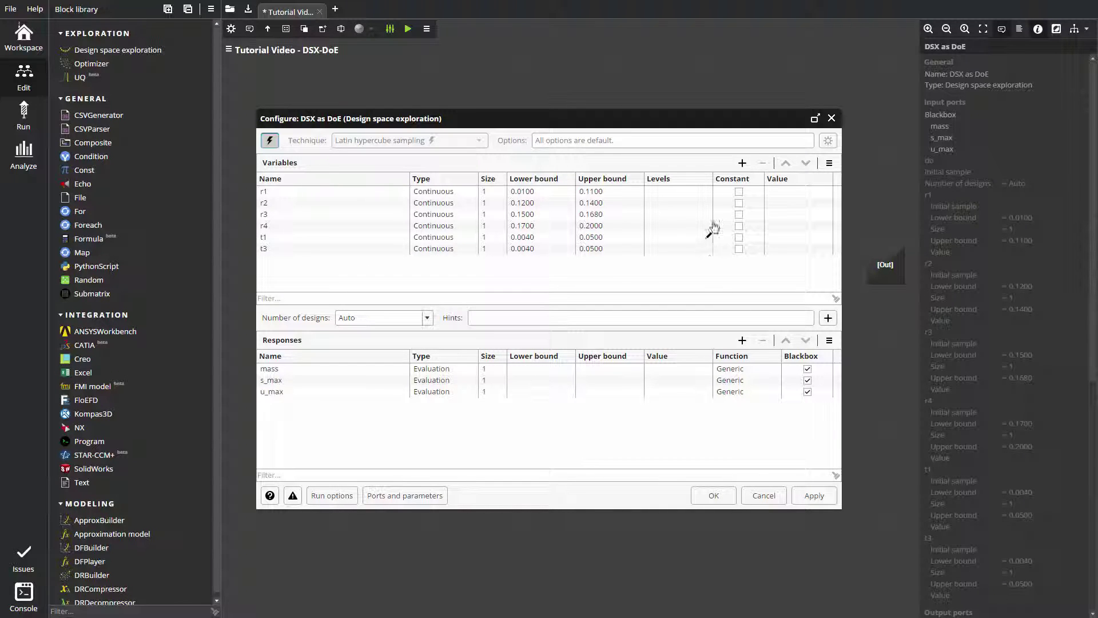
{"action": "left_click", "coordinate": [829, 163]}
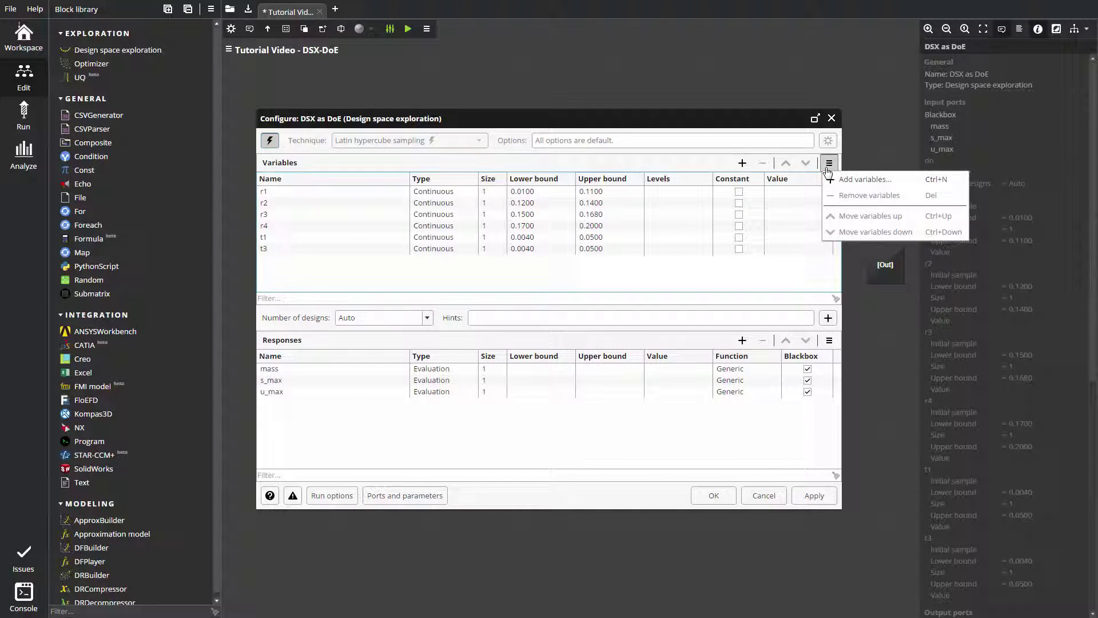
{"action": "left_click", "coordinate": [914, 178]}
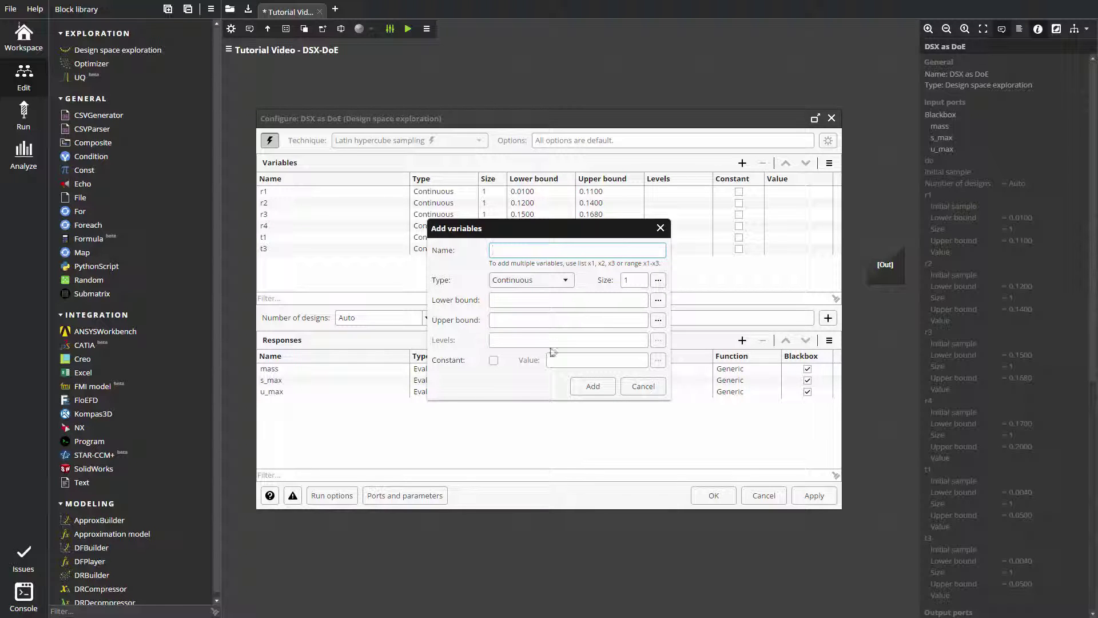
{"action": "left_click", "coordinate": [643, 386]}
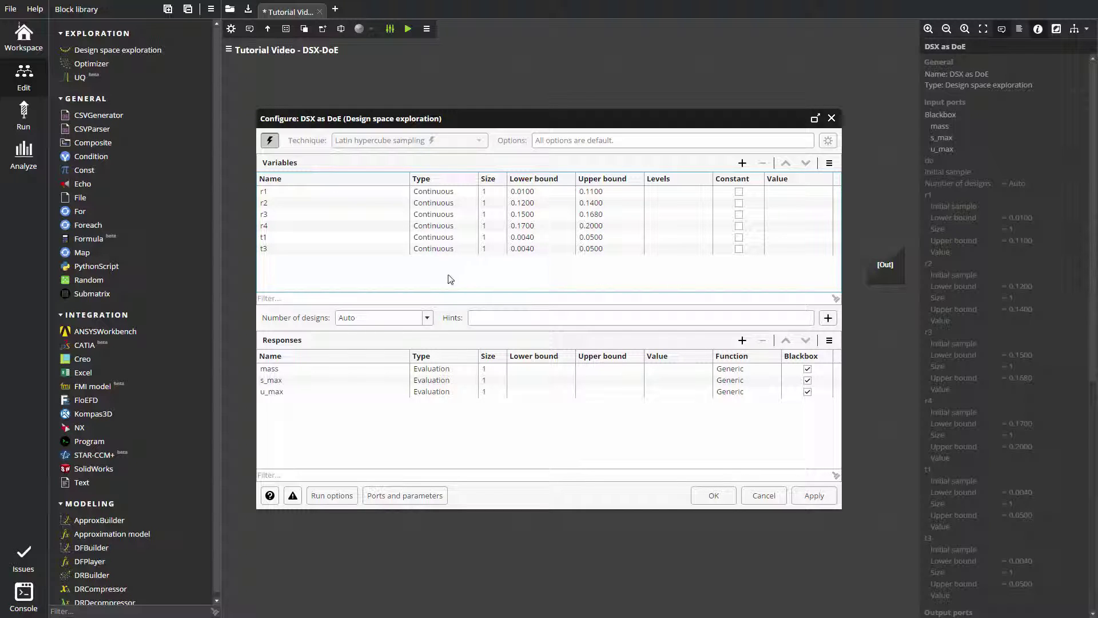
{"action": "left_click", "coordinate": [472, 195]}
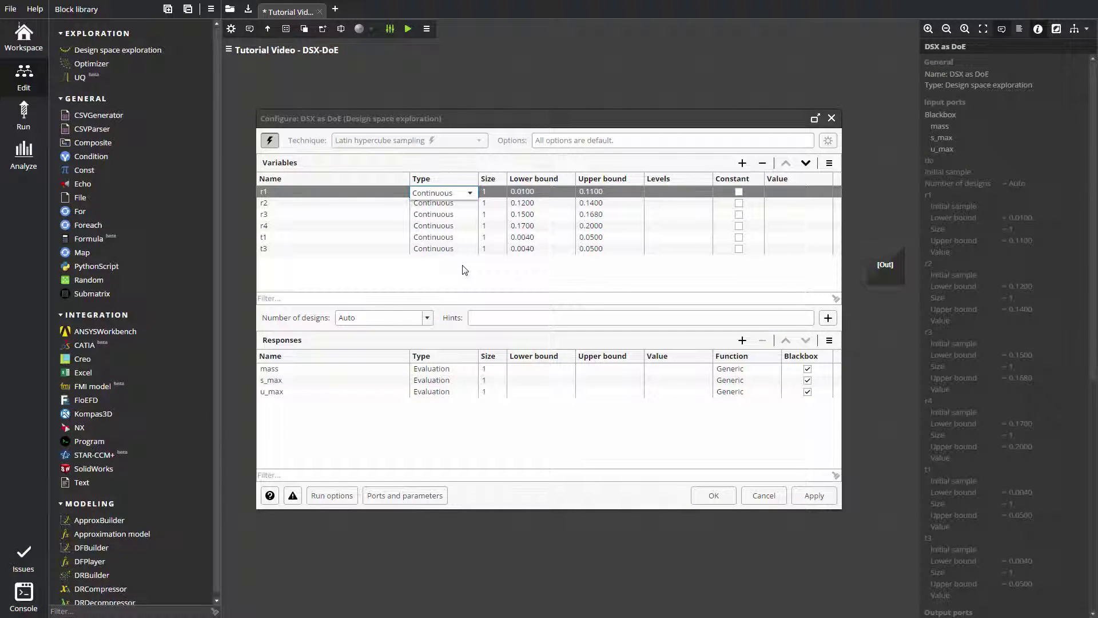
Create a new Categorical variable named N with RealVector levels
{"action": "left_click", "coordinate": [742, 164]}
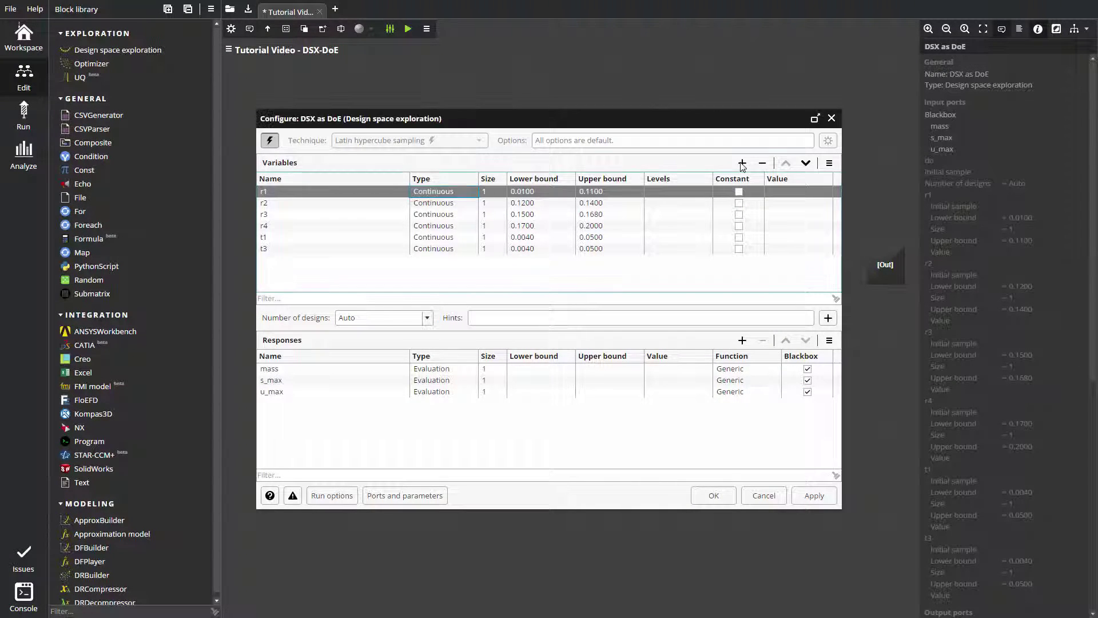
{"action": "left_click", "coordinate": [743, 163]}
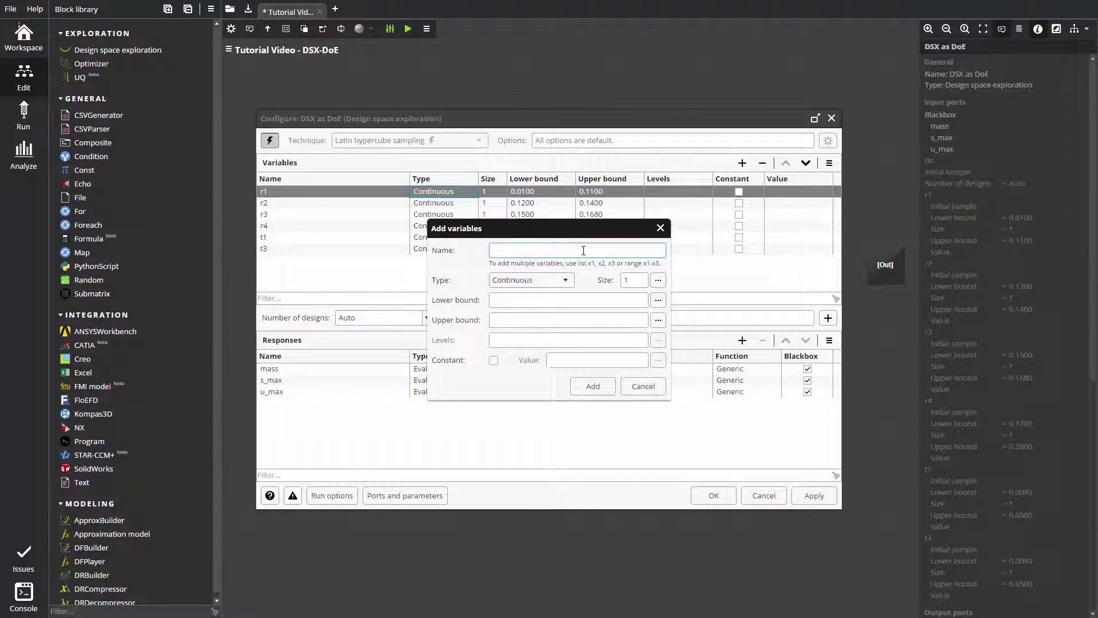
{"action": "type", "text": "N"}
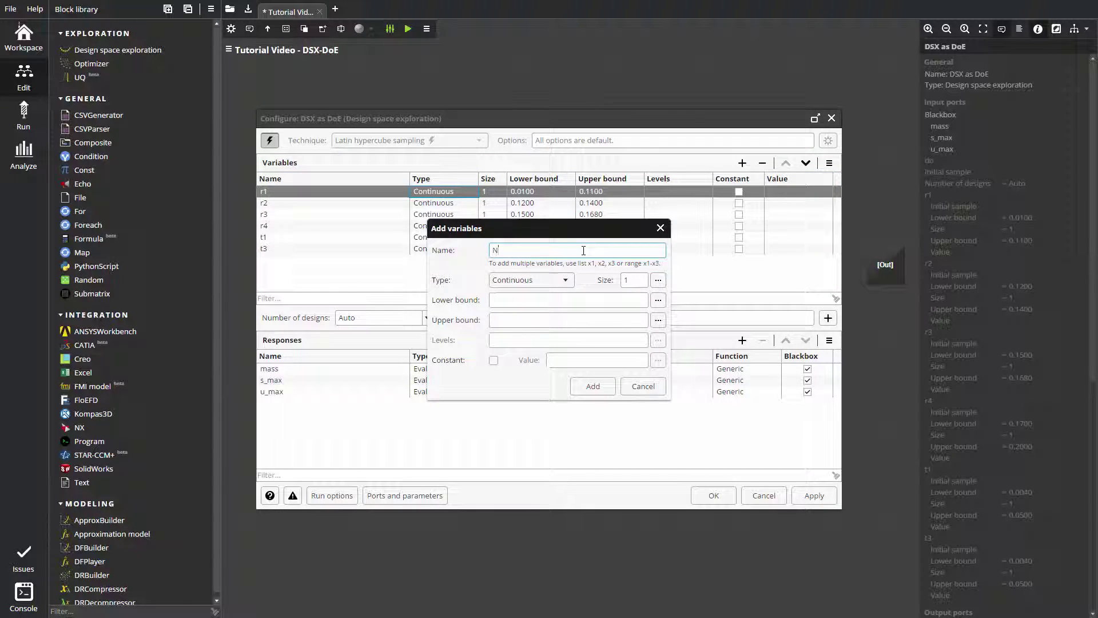
{"action": "left_click", "coordinate": [564, 279]}
{"action": "left_click", "coordinate": [561, 325]}
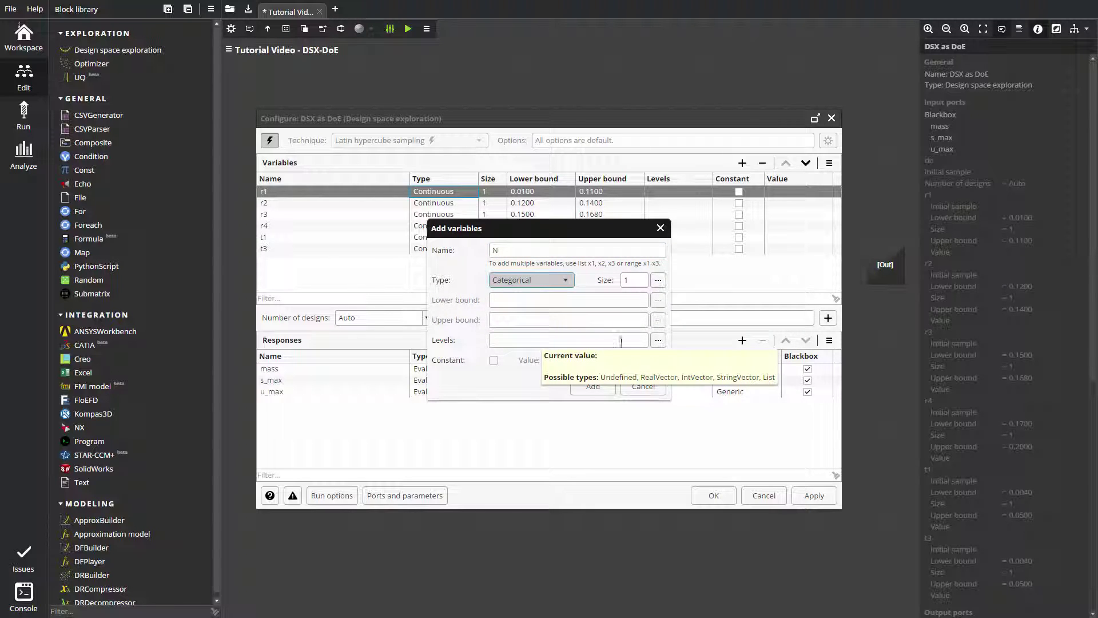
{"action": "left_click", "coordinate": [657, 341]}
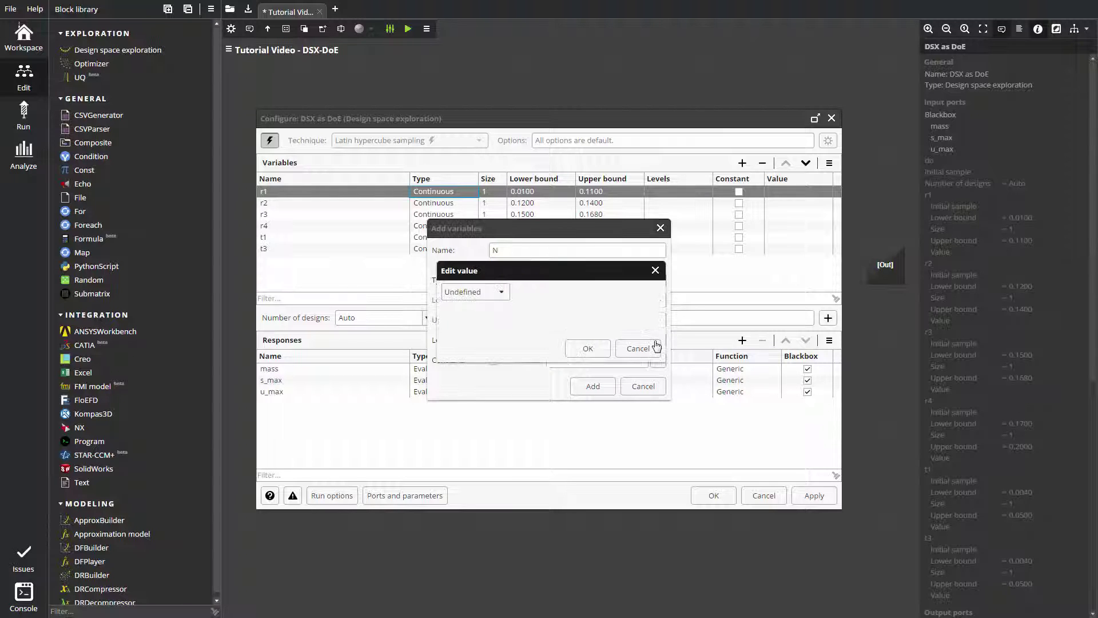
{"action": "left_click", "coordinate": [490, 293]}
{"action": "left_click", "coordinate": [490, 308]}
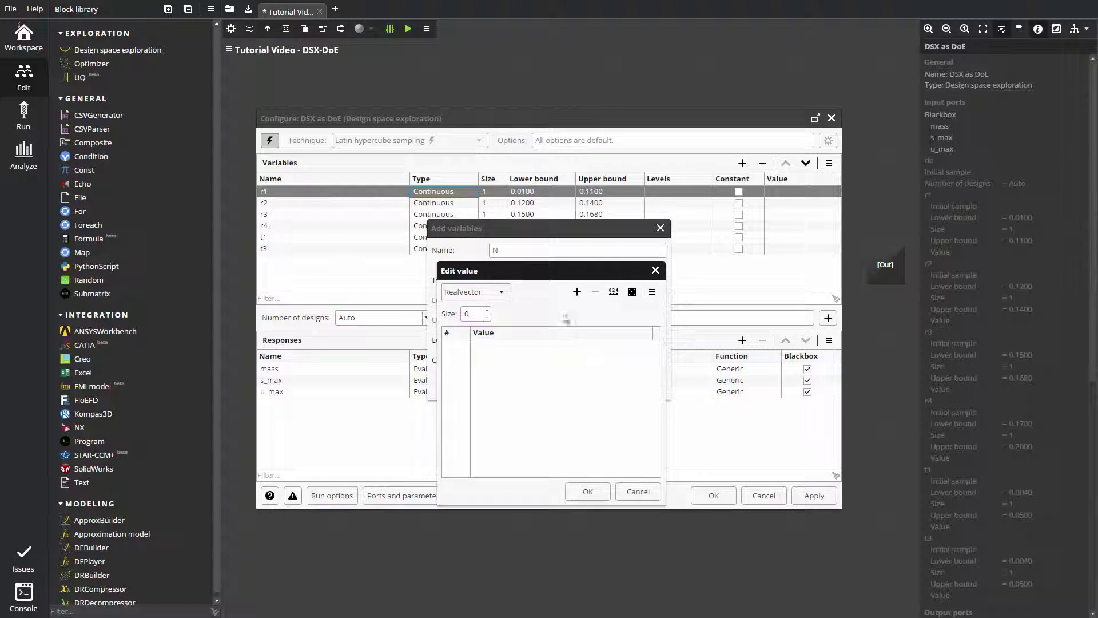
Enter levels 10000 and 15000 for N and add it to the variables table
{"action": "double_click", "coordinate": [552, 346]}
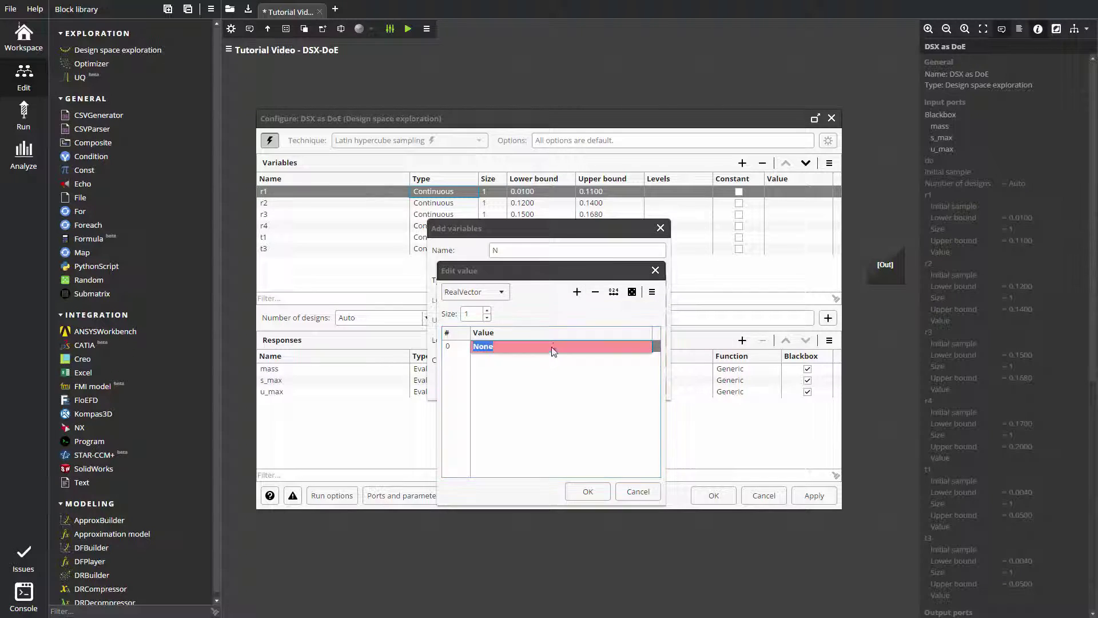
{"action": "type", "text": "10000"}
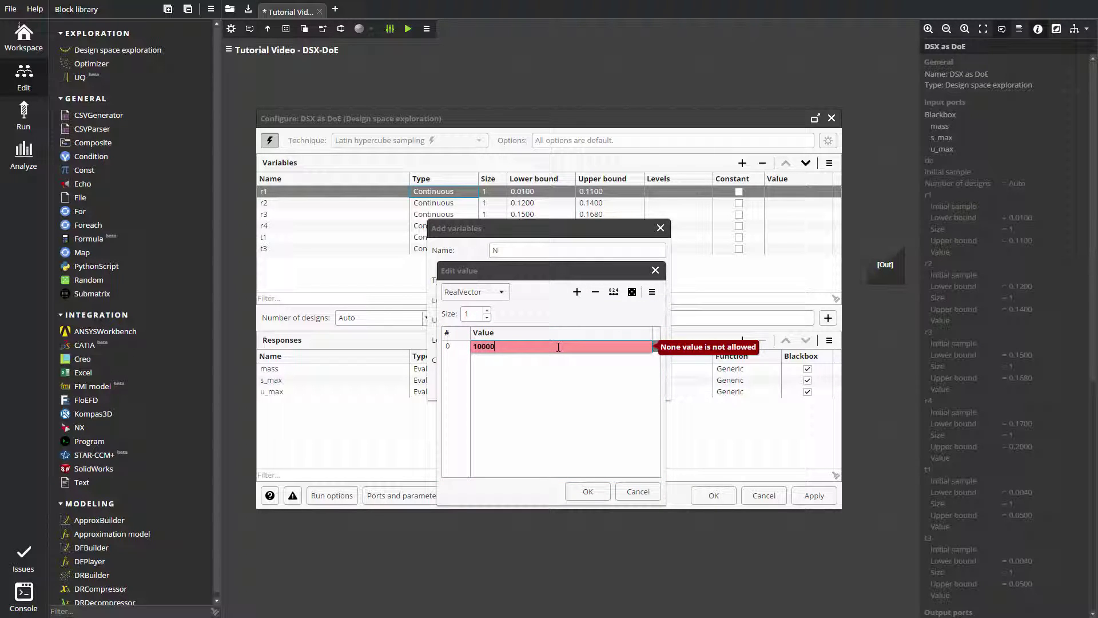
{"action": "left_click", "coordinate": [579, 415]}
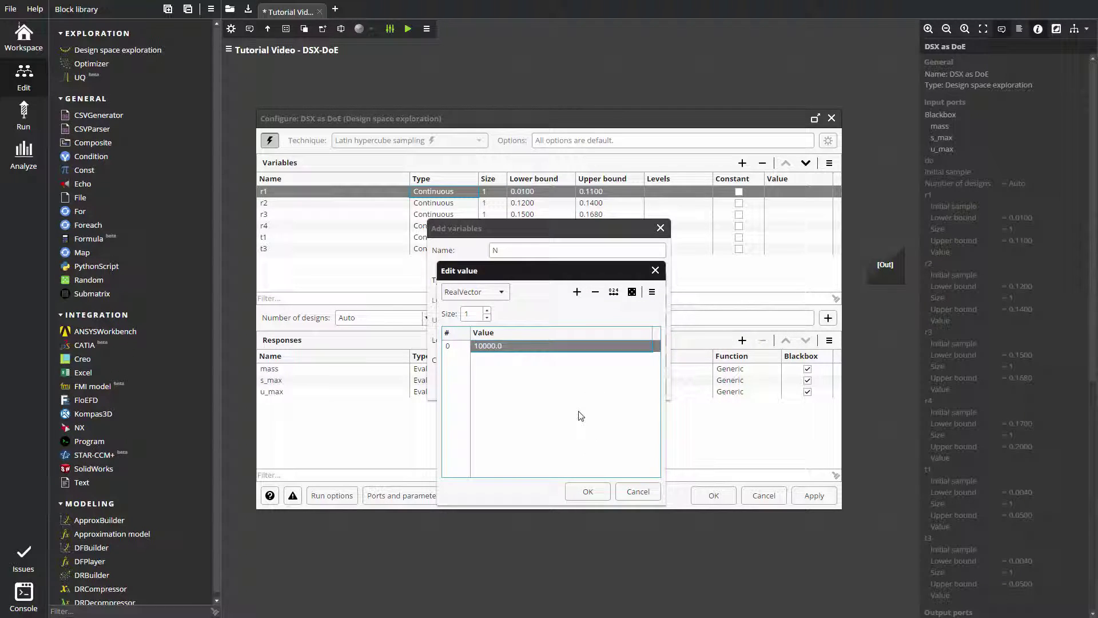
{"action": "left_click", "coordinate": [576, 292]}
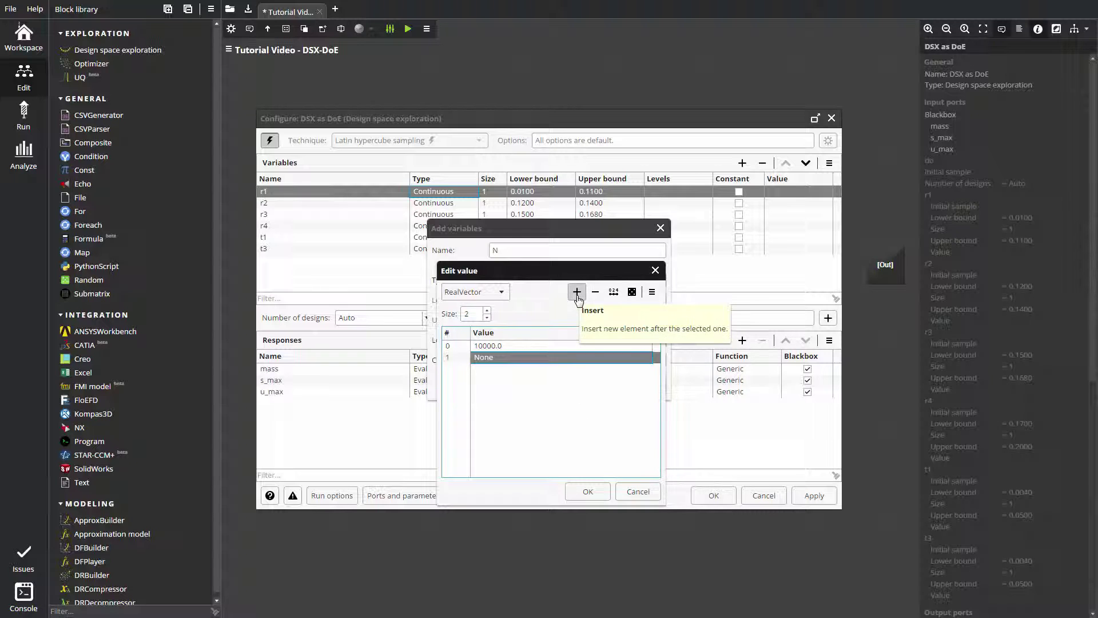
{"action": "double_click", "coordinate": [557, 357]}
{"action": "type", "text": "1"}
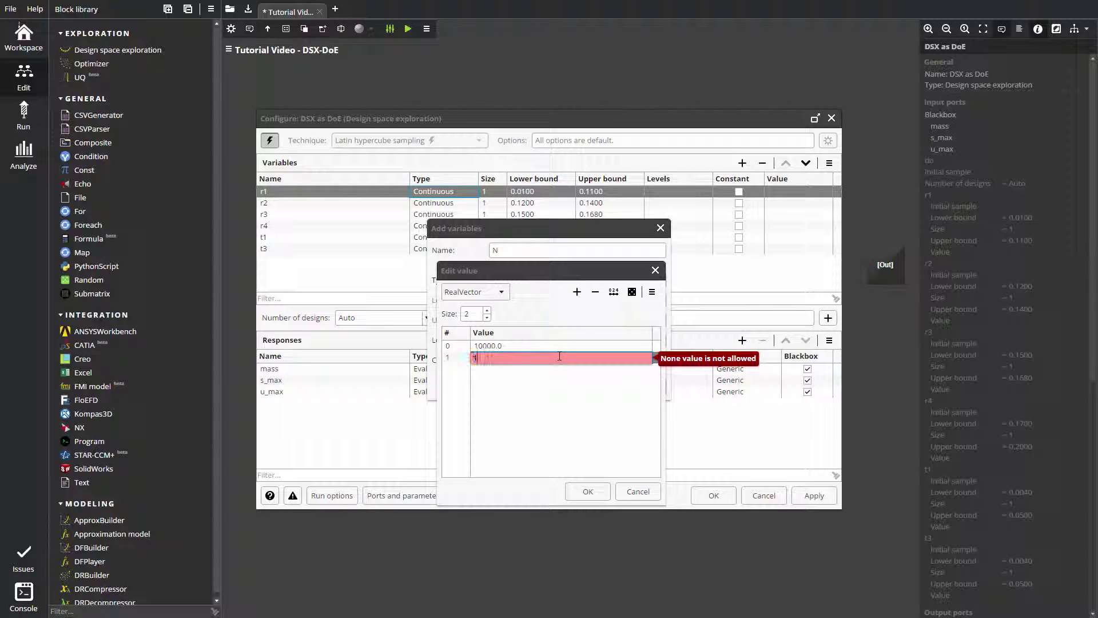
{"action": "type", "text": "5000"}
{"action": "left_click", "coordinate": [561, 385]}
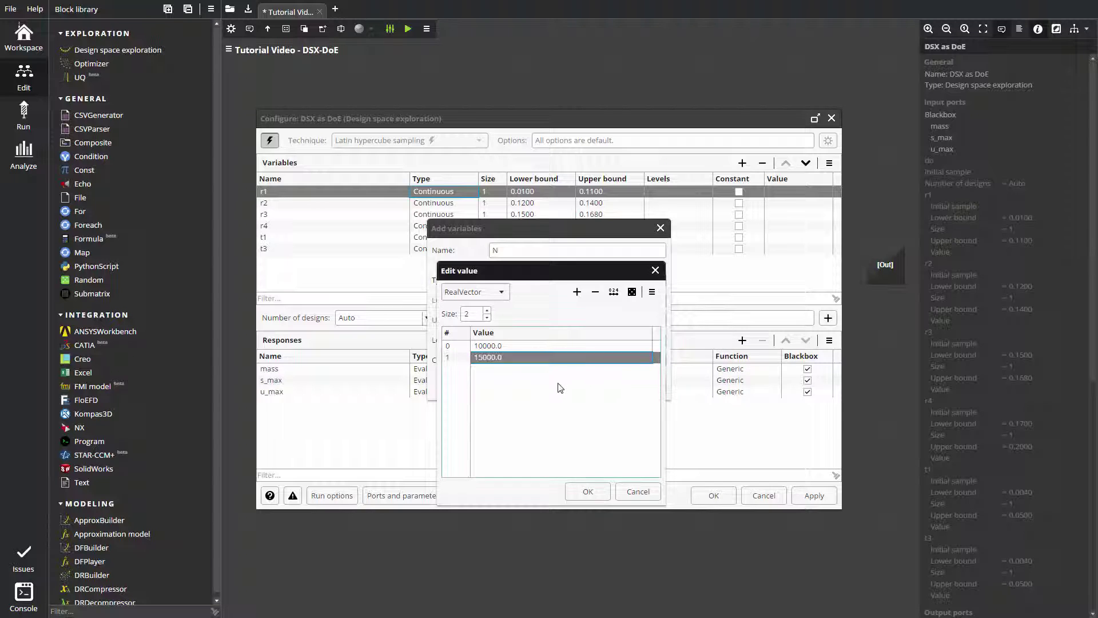
{"action": "left_click", "coordinate": [588, 491]}
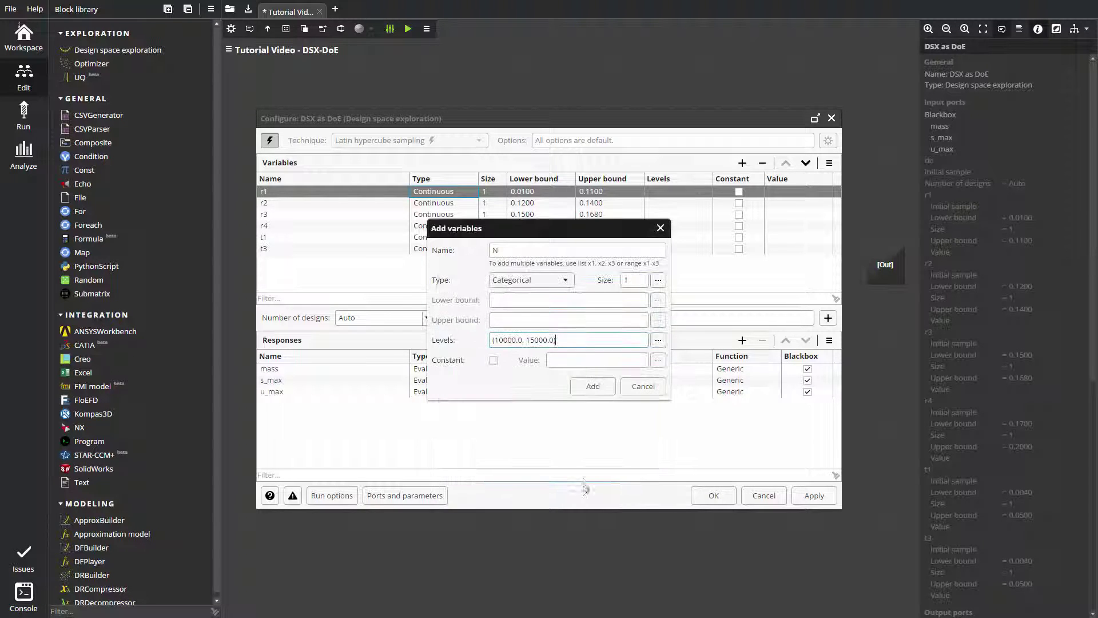
{"action": "left_click", "coordinate": [594, 387]}
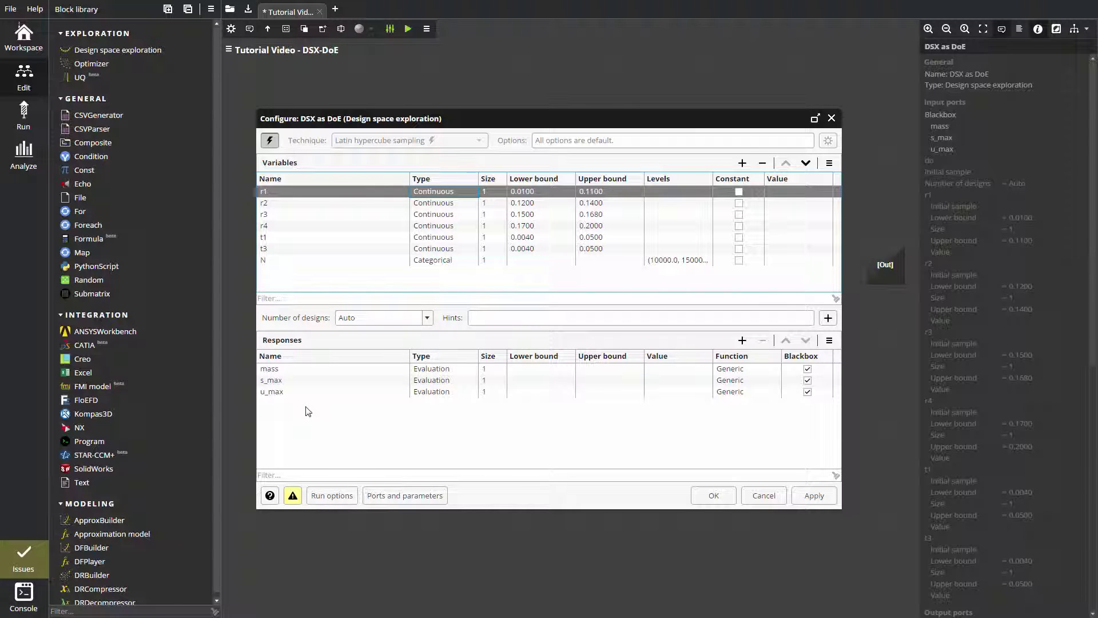
{"action": "left_click", "coordinate": [473, 370]}
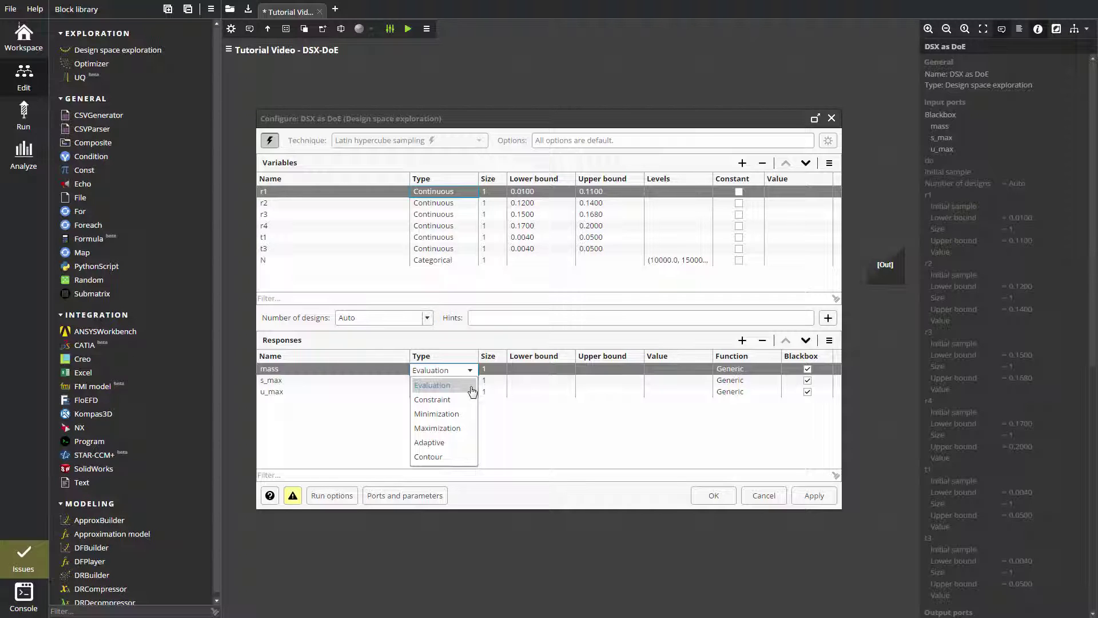
{"action": "left_click", "coordinate": [472, 388]}
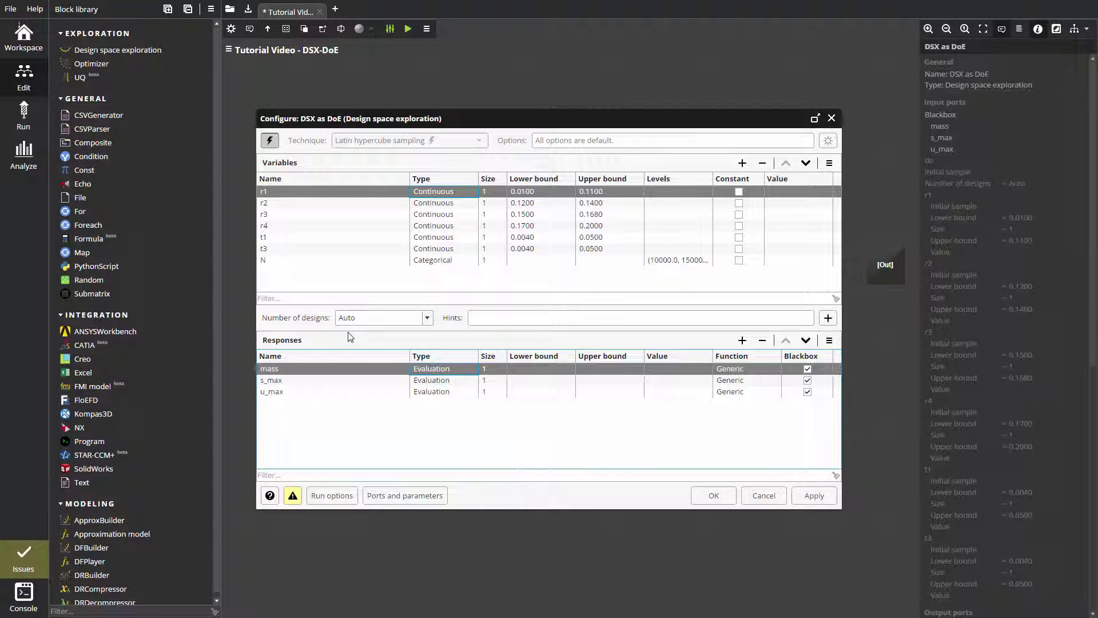
{"action": "mouse_move", "coordinate": [363, 319]}
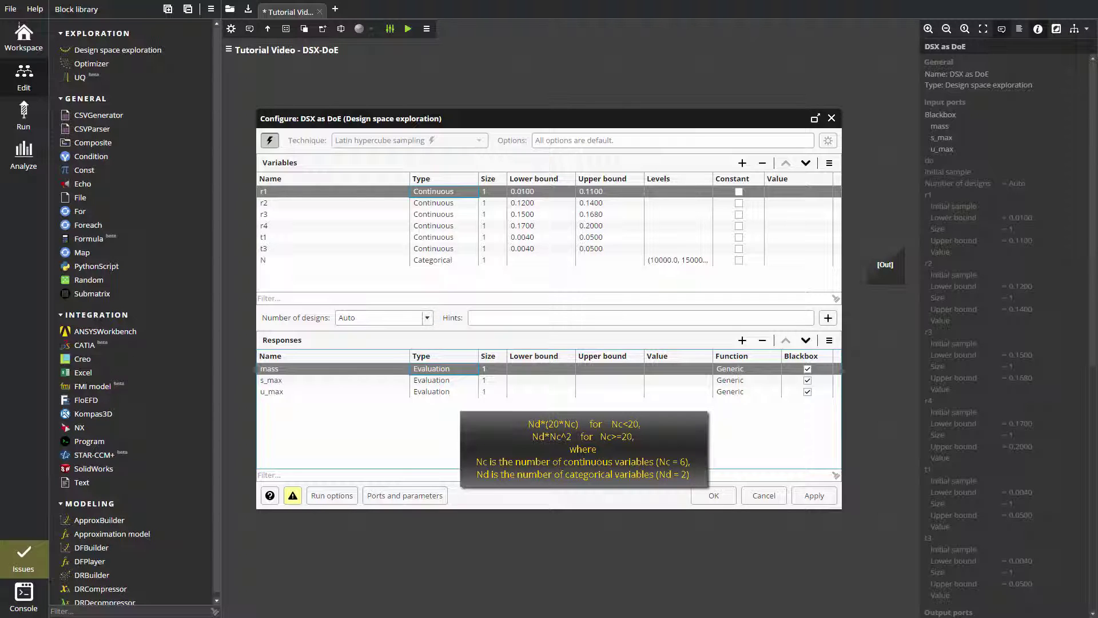
Make variable N a constant with value 10000
{"action": "left_click", "coordinate": [739, 261]}
{"action": "left_click", "coordinate": [806, 260]}
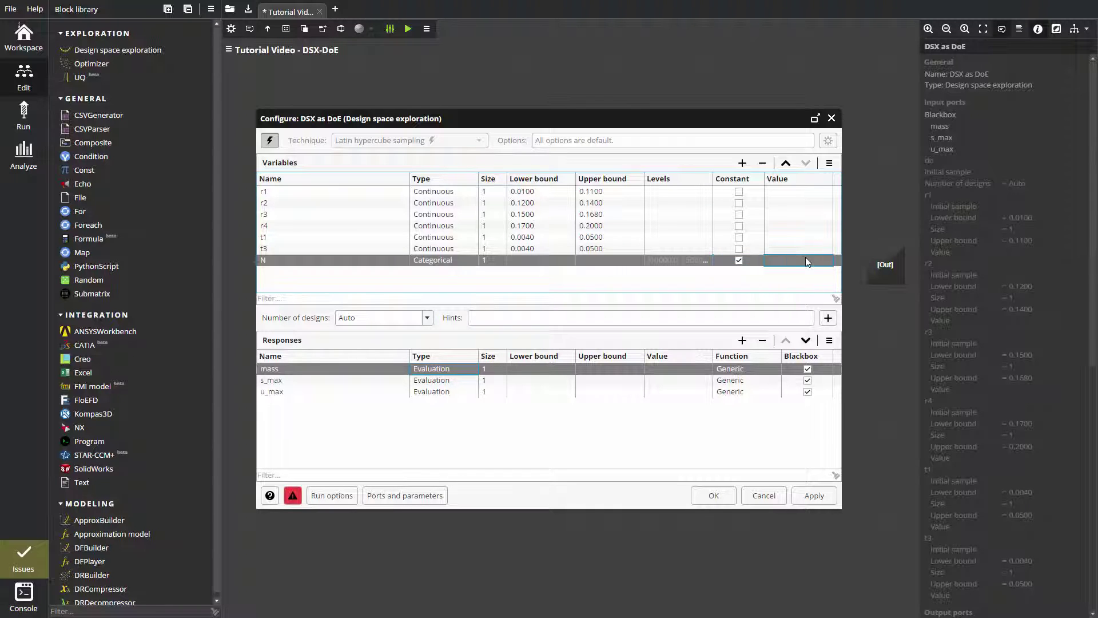
{"action": "type", "text": "1"}
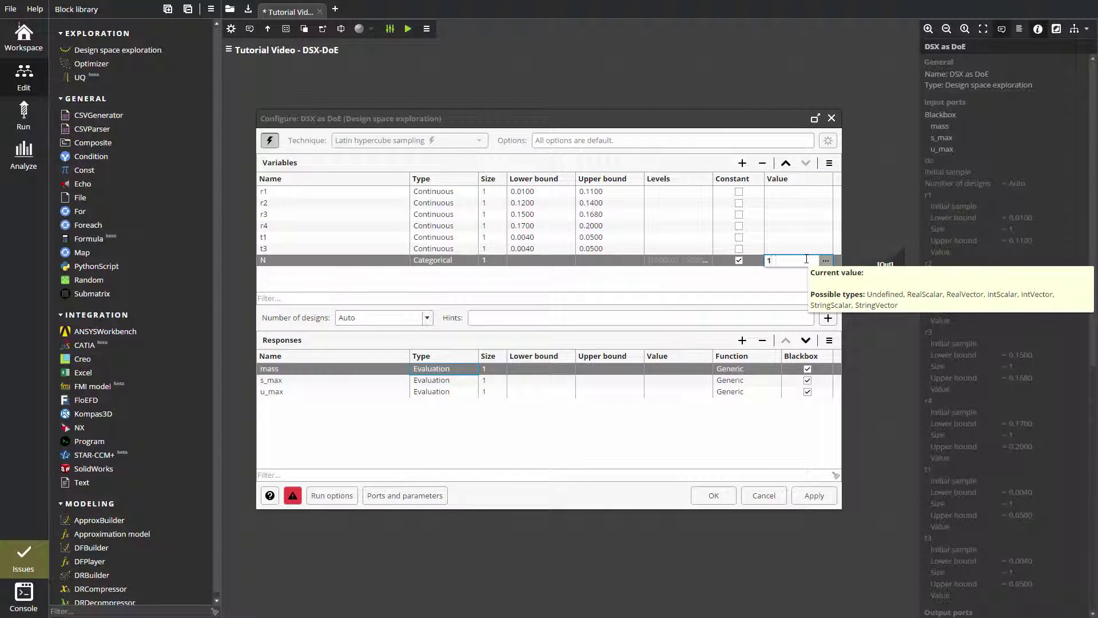
{"action": "type", "text": "0000"}
{"action": "key", "text": "Return"}
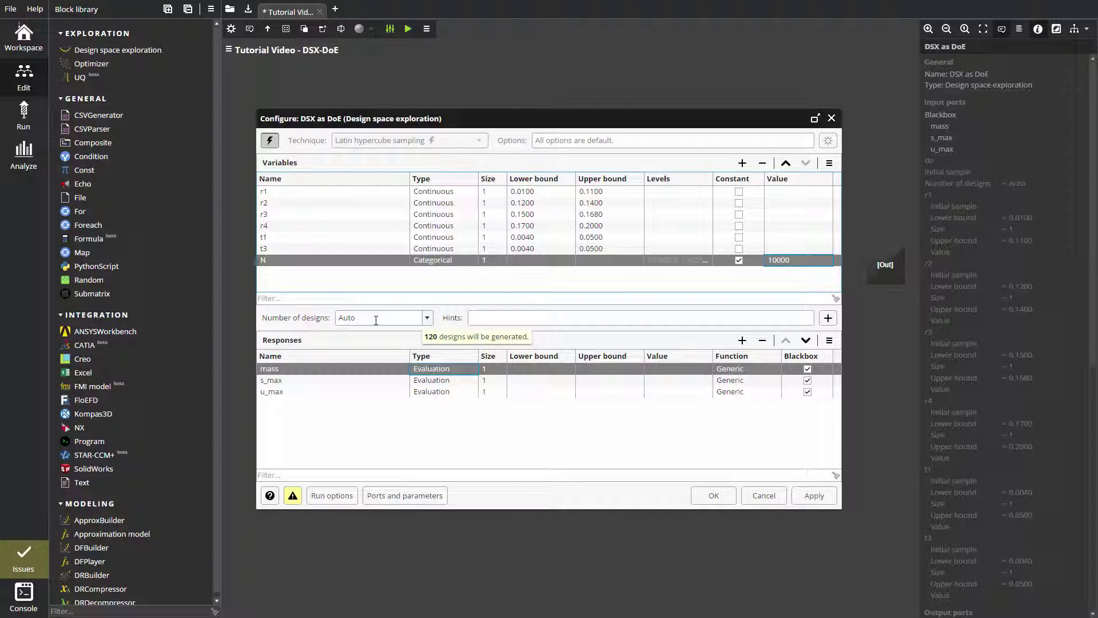
Replace Auto with 200 as the number of designs
{"action": "double_click", "coordinate": [376, 320]}
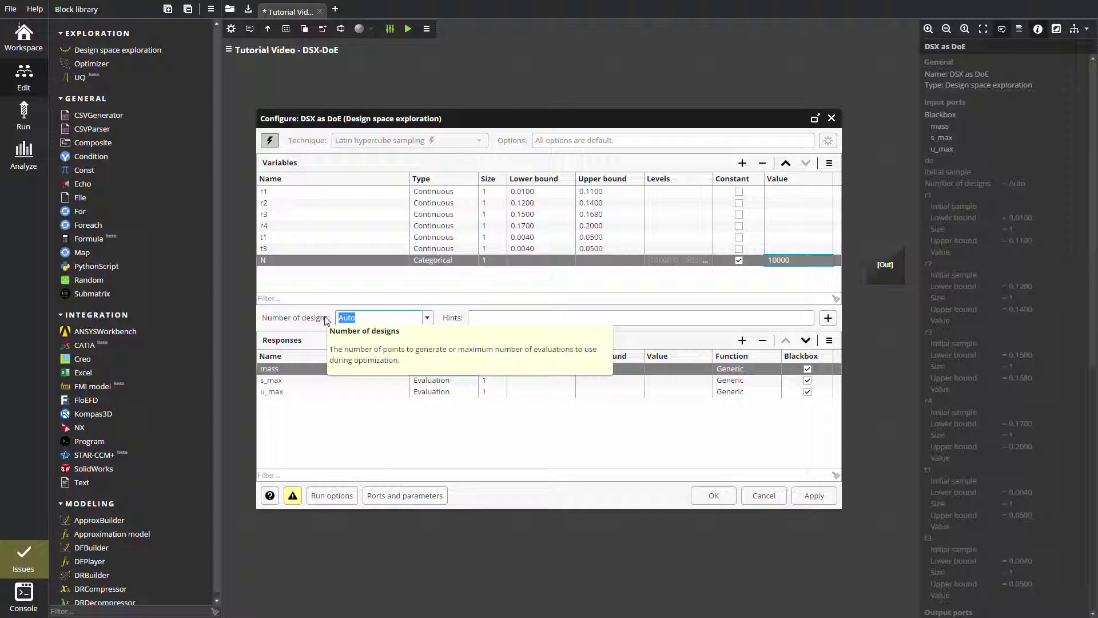
{"action": "type", "text": "200"}
{"action": "left_click", "coordinate": [322, 341]}
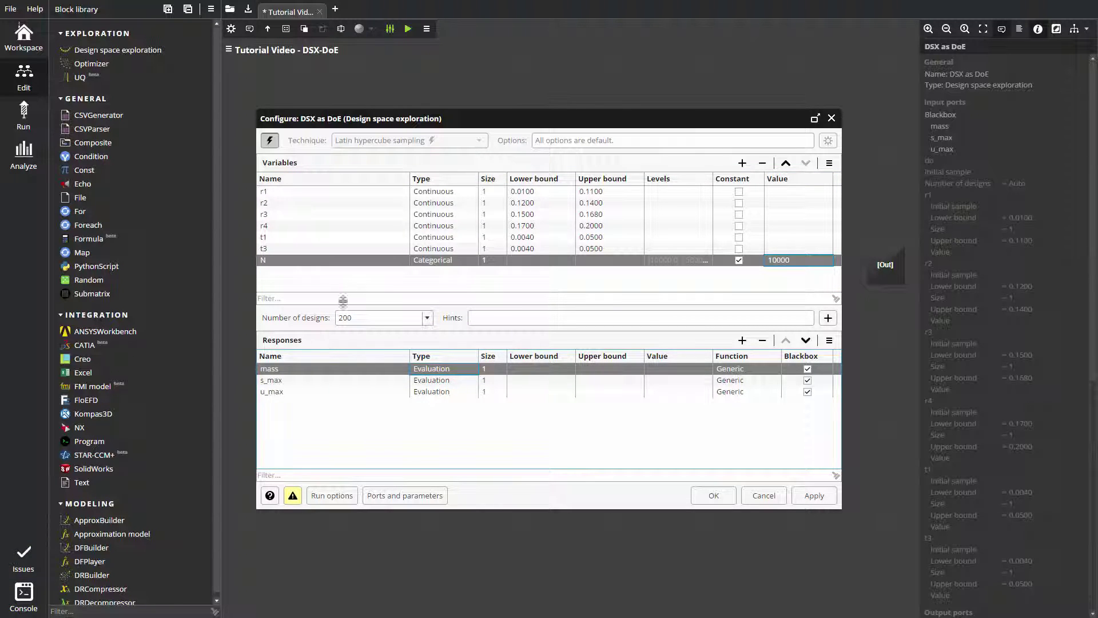
{"action": "left_click", "coordinate": [372, 265]}
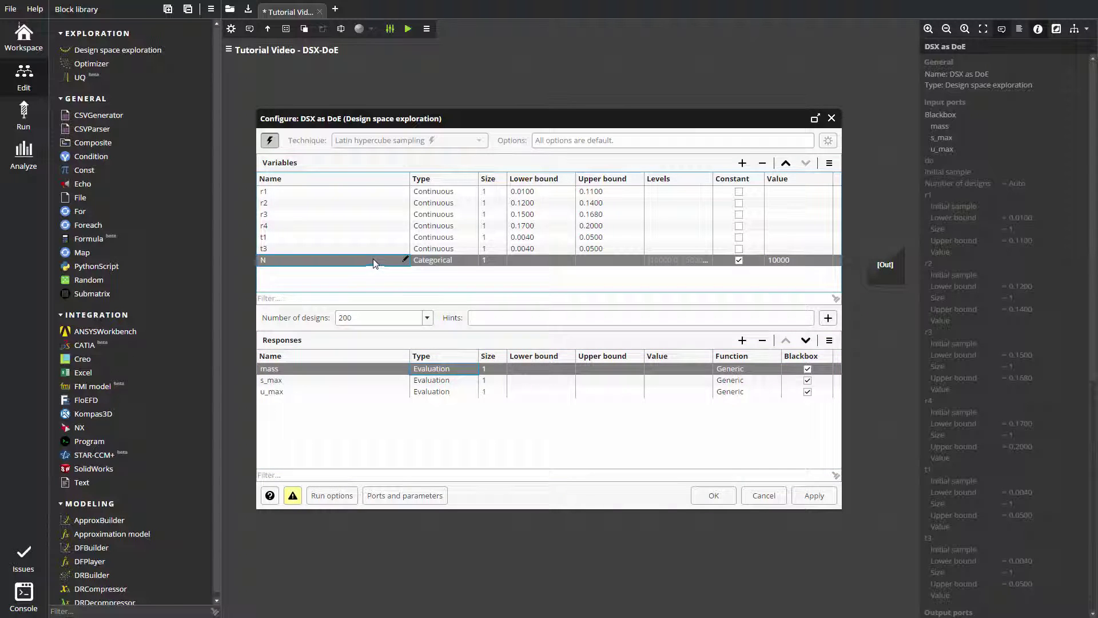
Remove variable N and switch the mass response to Constraint
{"action": "left_click", "coordinate": [762, 163]}
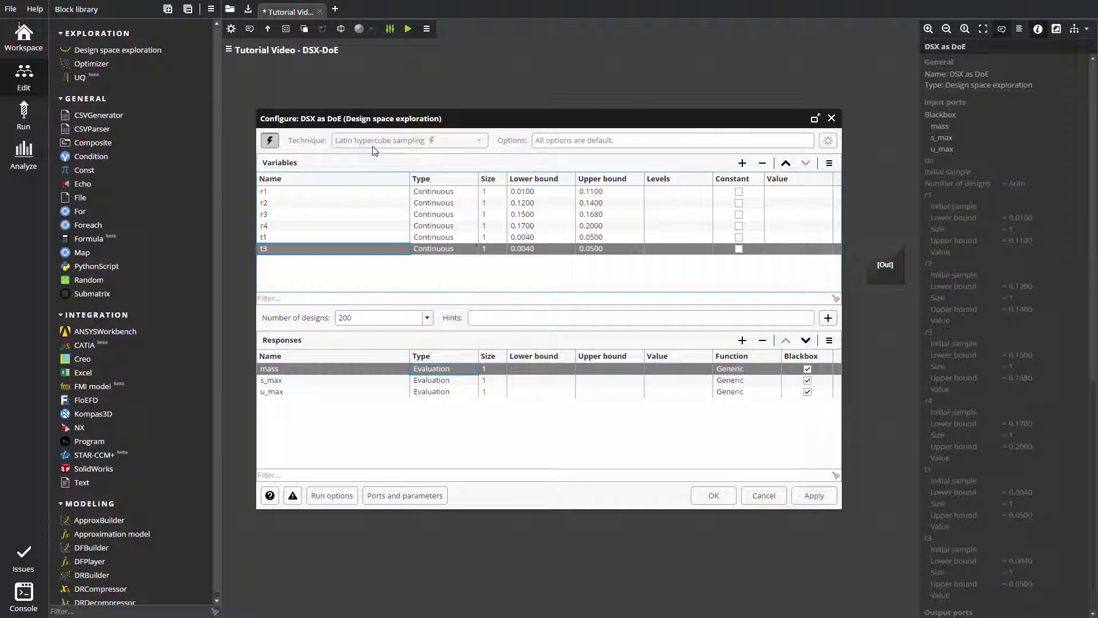
{"action": "left_click", "coordinate": [471, 372]}
{"action": "left_click", "coordinate": [469, 396]}
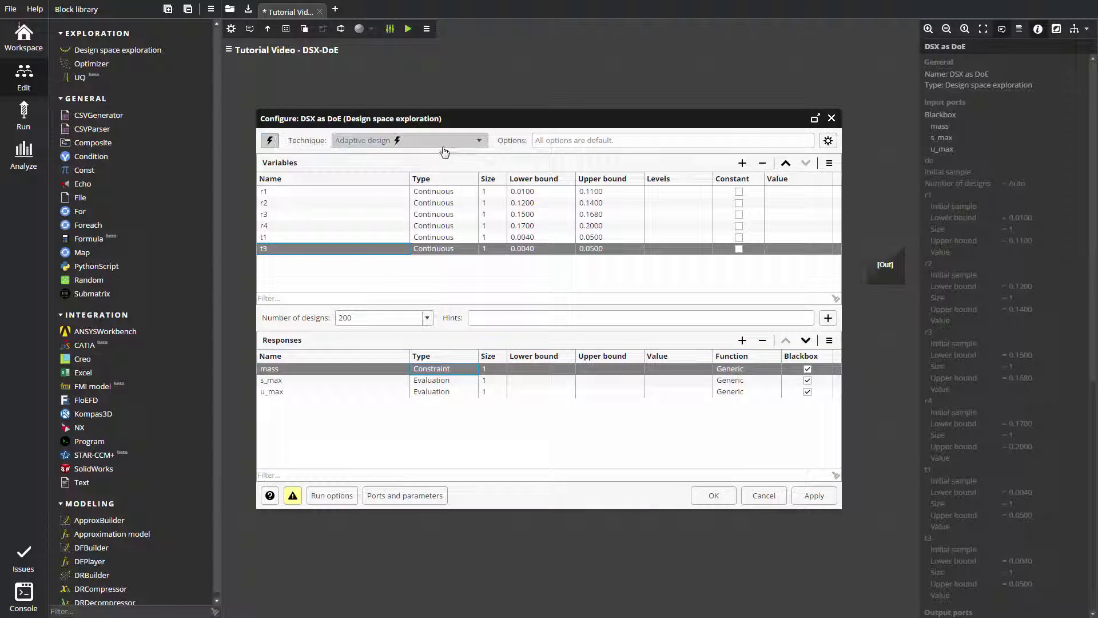
Review the technique list and settings, keeping Adaptive design, and set mass back to Evaluation
{"action": "left_click", "coordinate": [479, 140]}
{"action": "mouse_move", "coordinate": [483, 169]}
{"action": "left_mouse_down"}
{"action": "mouse_move", "coordinate": [482, 240]}
{"action": "mouse_move", "coordinate": [482, 149]}
{"action": "left_mouse_up"}
{"action": "left_click", "coordinate": [482, 143]}
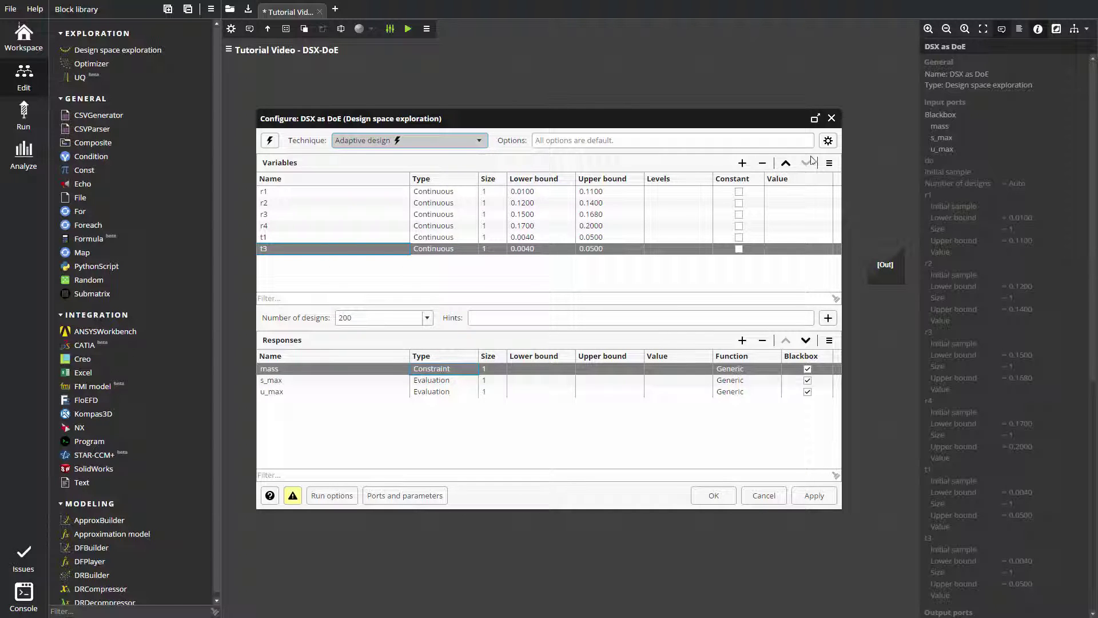
{"action": "left_click", "coordinate": [827, 142]}
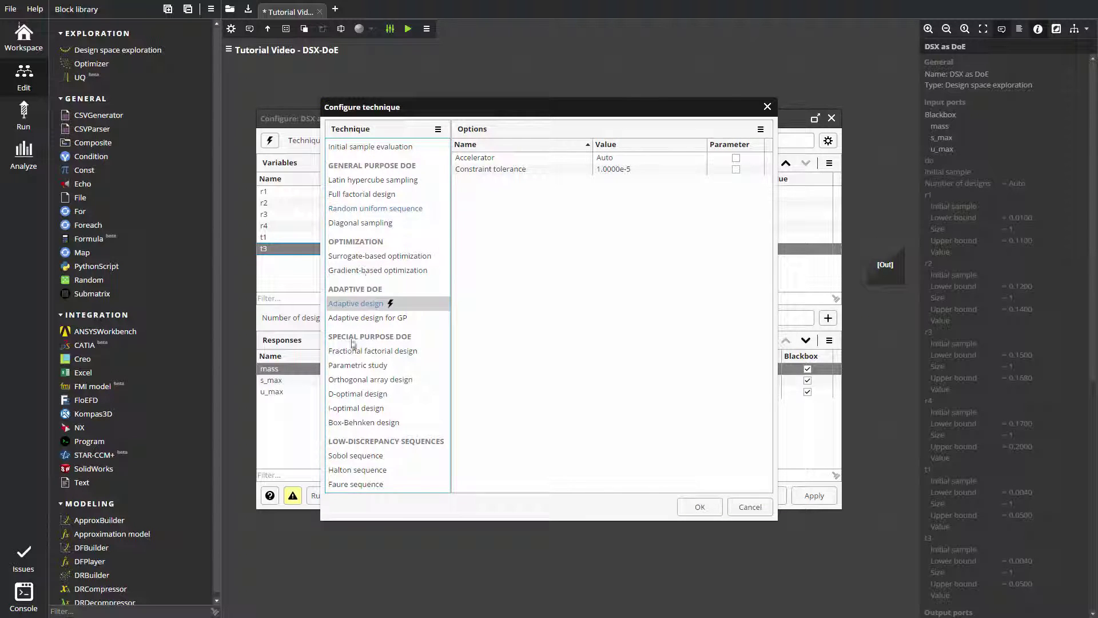
{"action": "left_click", "coordinate": [742, 508]}
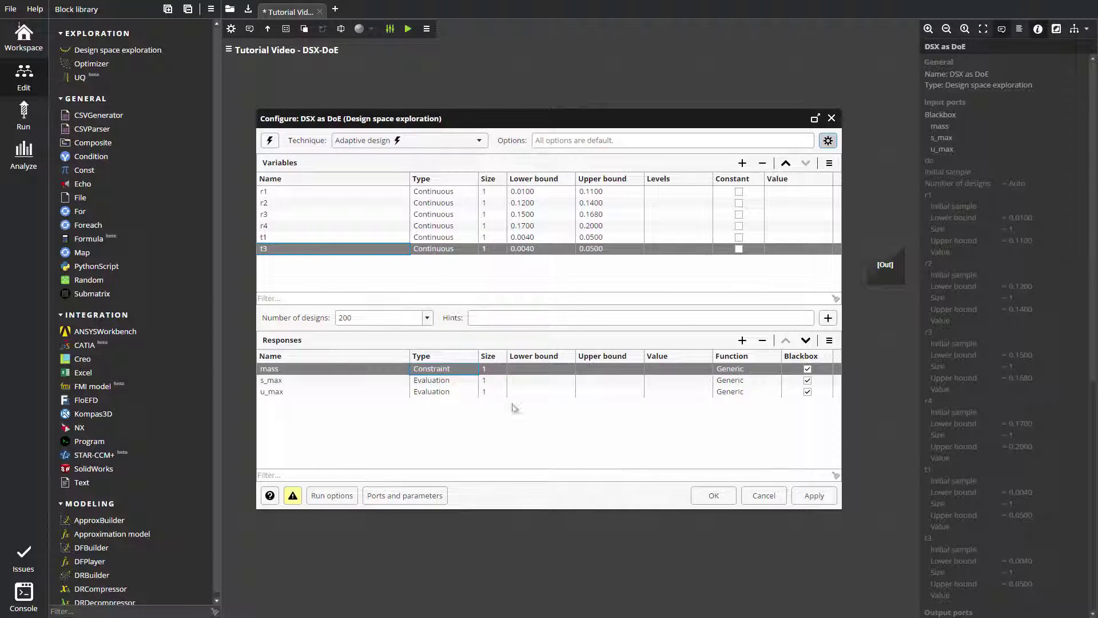
{"action": "left_click", "coordinate": [472, 369]}
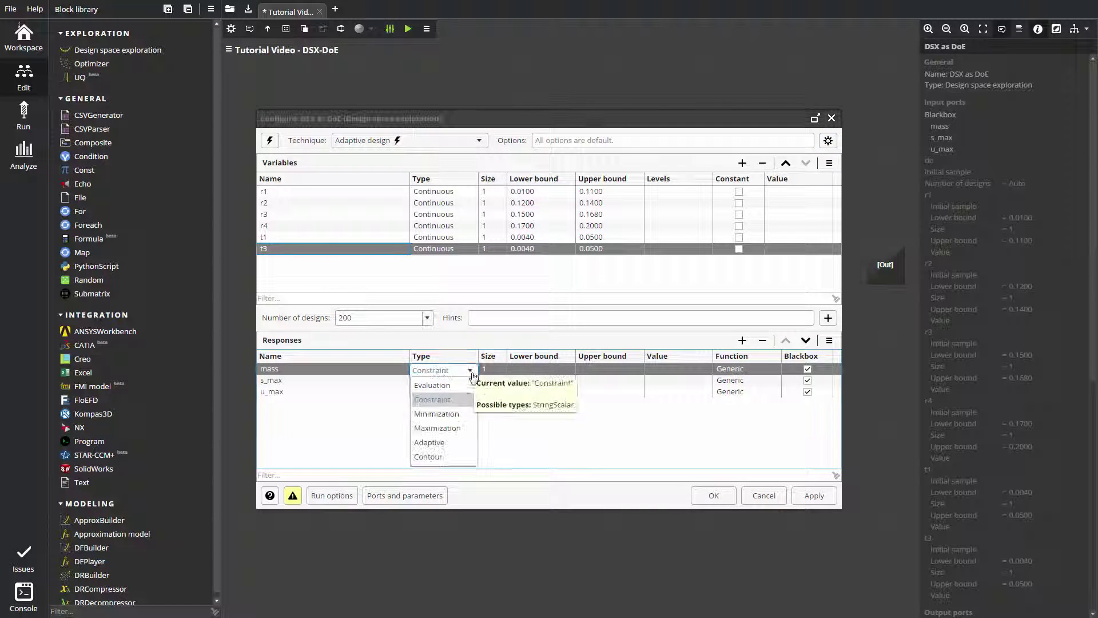
{"action": "left_click", "coordinate": [472, 388]}
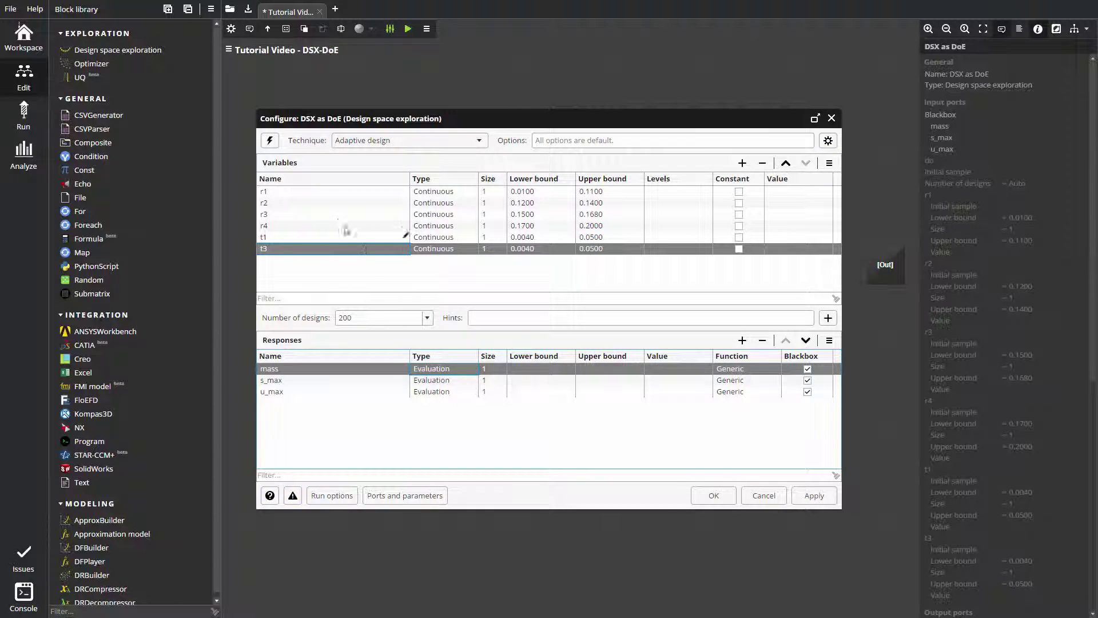
Restore automatic technique selection, accept the run options unchanged, and save the DoE configuration
{"action": "left_click", "coordinate": [274, 146]}
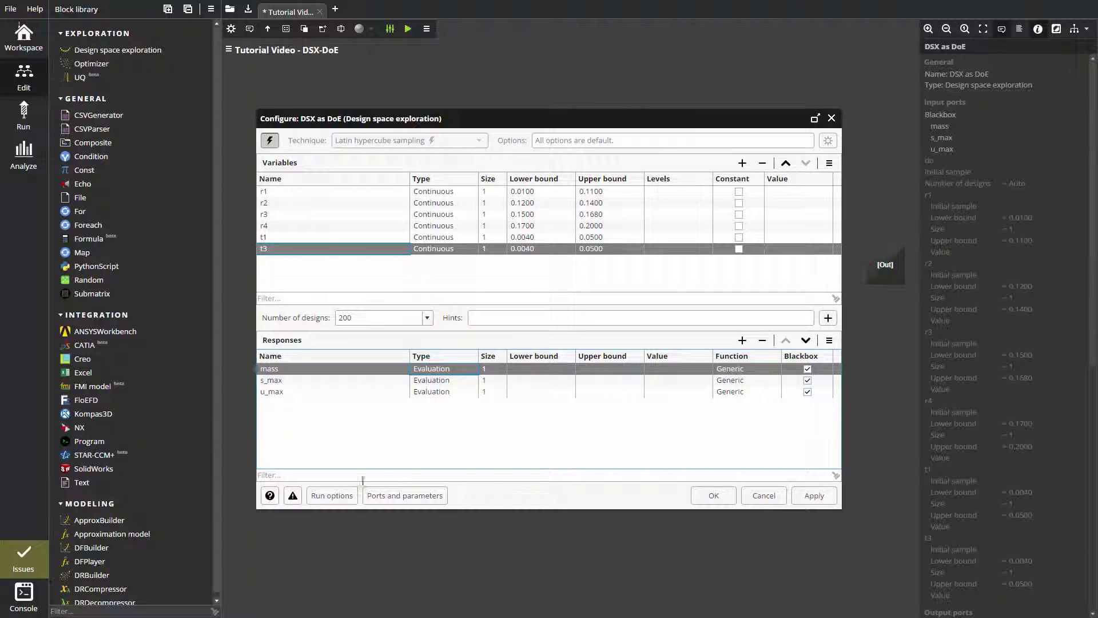
{"action": "left_click", "coordinate": [332, 495]}
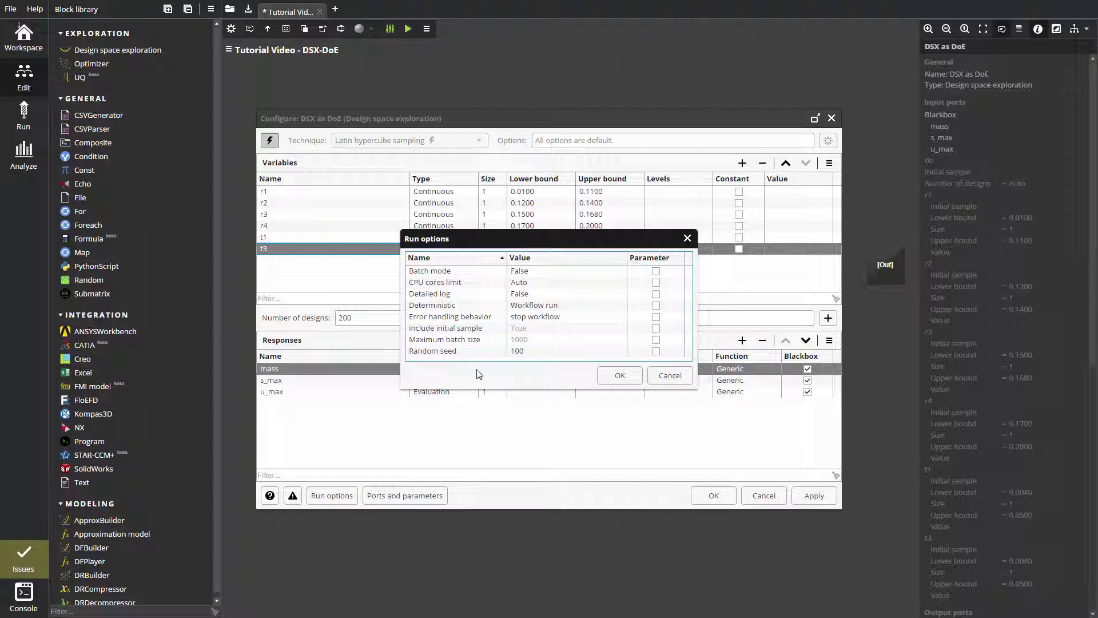
{"action": "left_click", "coordinate": [613, 381]}
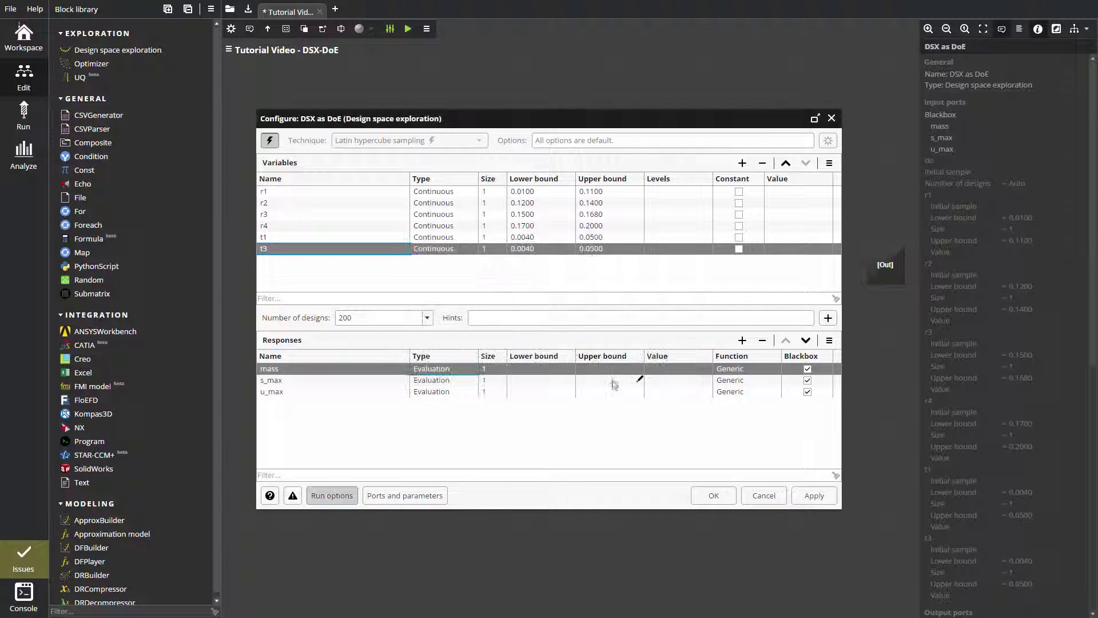
{"action": "left_click", "coordinate": [724, 497]}
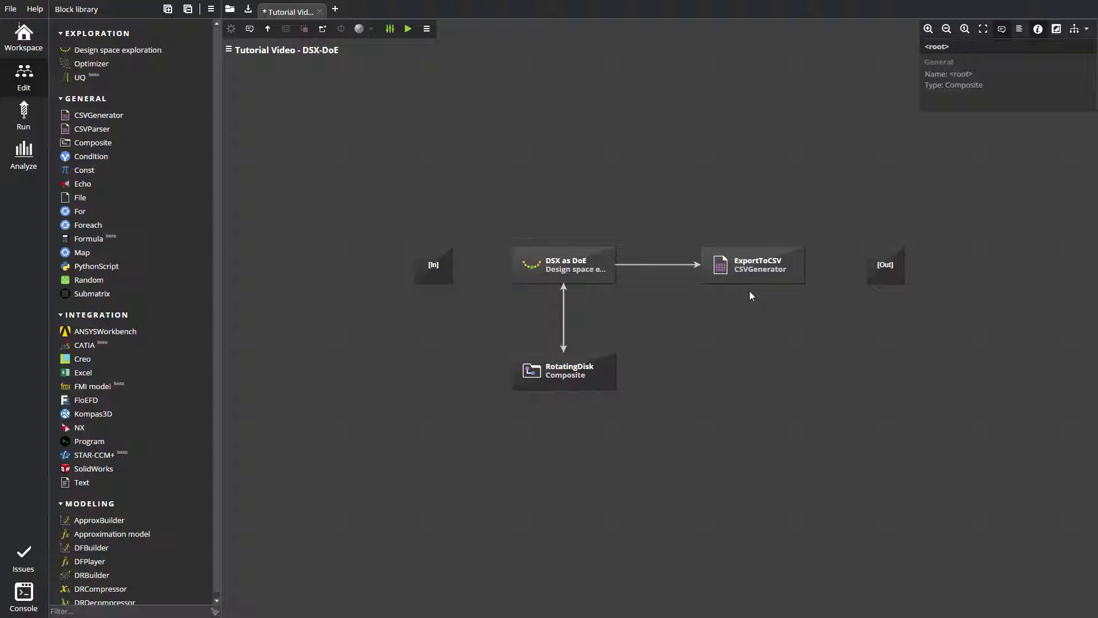
Run the Tutorial Video - DSX-DoE workflow
{"action": "left_click", "coordinate": [409, 30]}
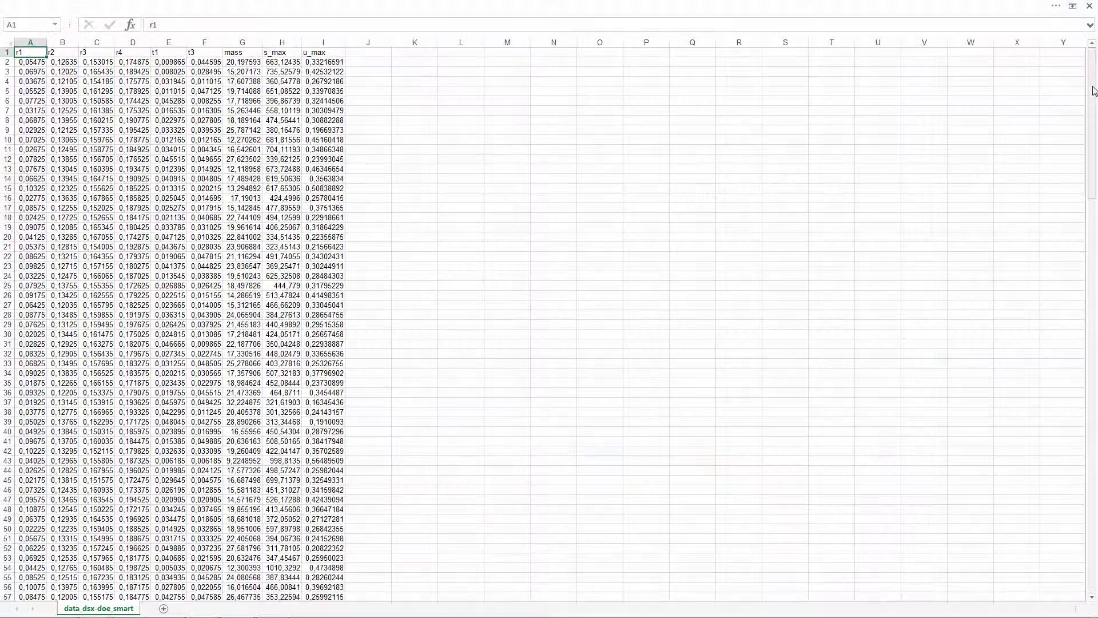
Scroll the Run view to check the finished run's results
{"action": "left_click_drag", "start_coordinate": [1095, 92], "coordinate": [1095, 126]}
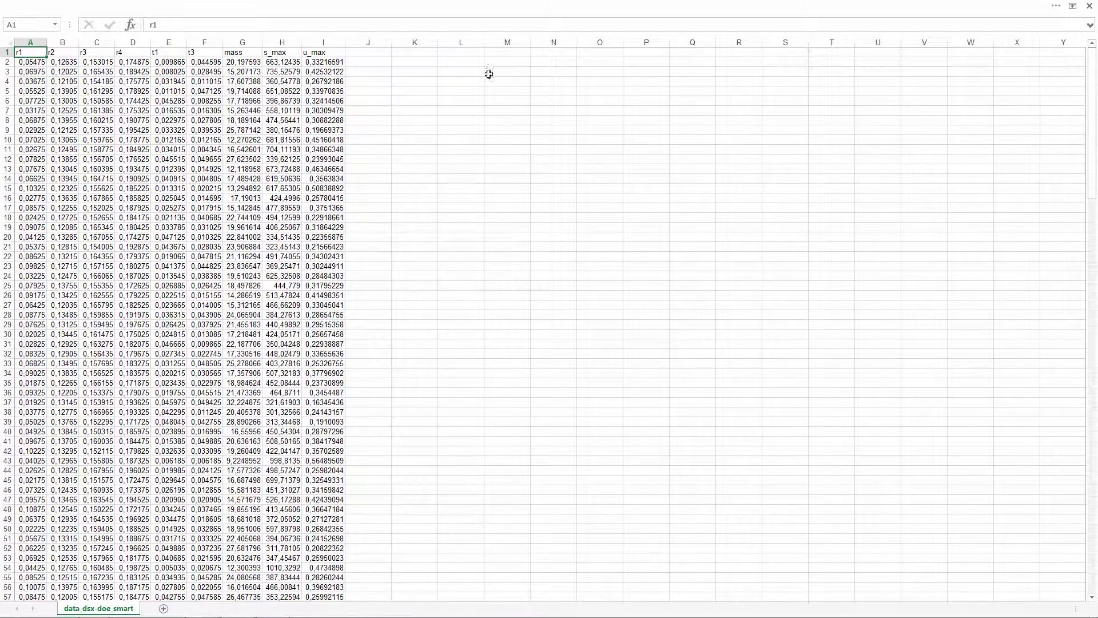